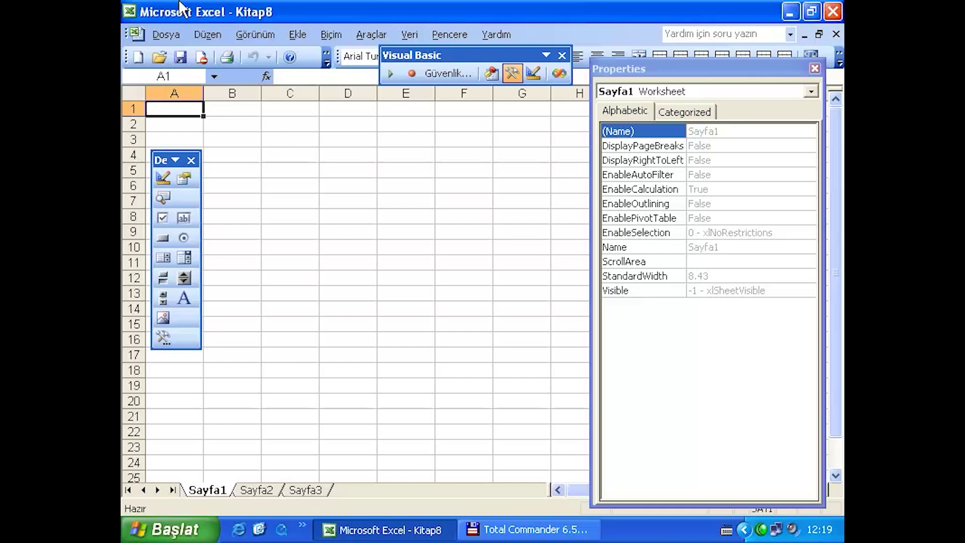
# Step: Choose Calendar Control 12.0 from the More Controls list of additional ActiveX controls
pyautogui.click(161, 339)
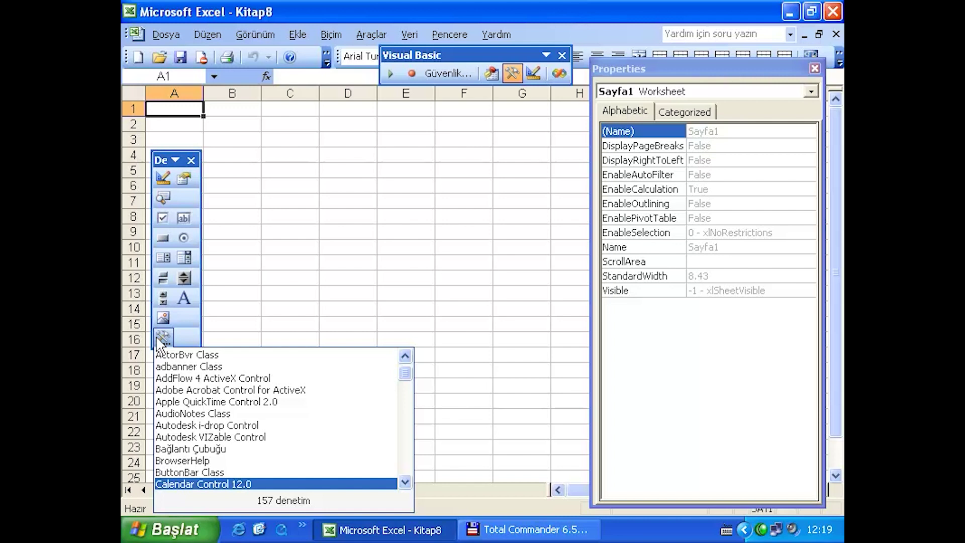
pyautogui.moveTo(406, 375); pyautogui.dragTo(406, 495)
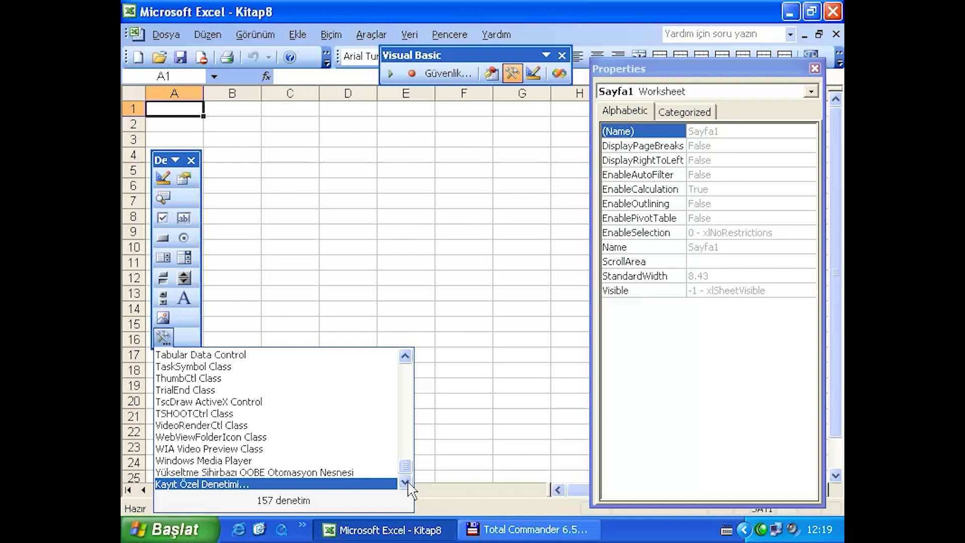
pyautogui.click(407, 409)
pyautogui.moveTo(408, 409); pyautogui.dragTo(410, 388)
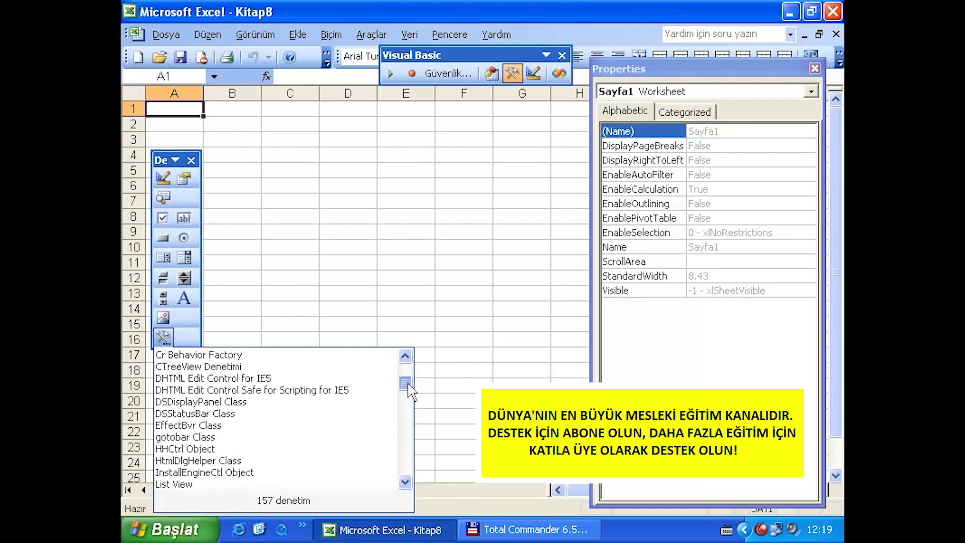
pyautogui.moveTo(408, 388); pyautogui.dragTo(410, 384)
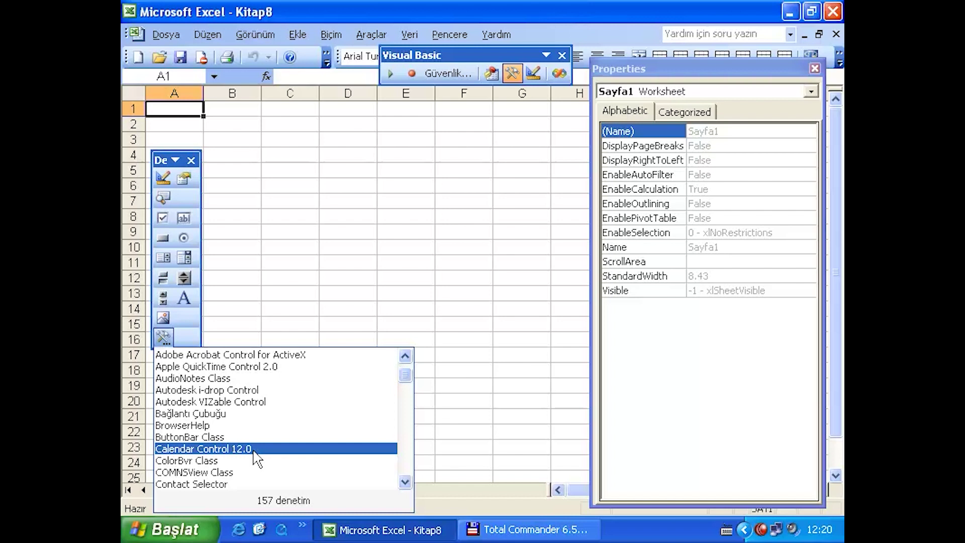
pyautogui.click(200, 449)
# Step: Draw the Calendar1 control on Sayfa1 and move it near the top, spanning columns C–H
pyautogui.moveTo(258, 151)
pyautogui.mouseDown()
pyautogui.moveTo(366, 194)
pyautogui.moveTo(457, 349)
pyautogui.moveTo(508, 392)
pyautogui.mouseUp()
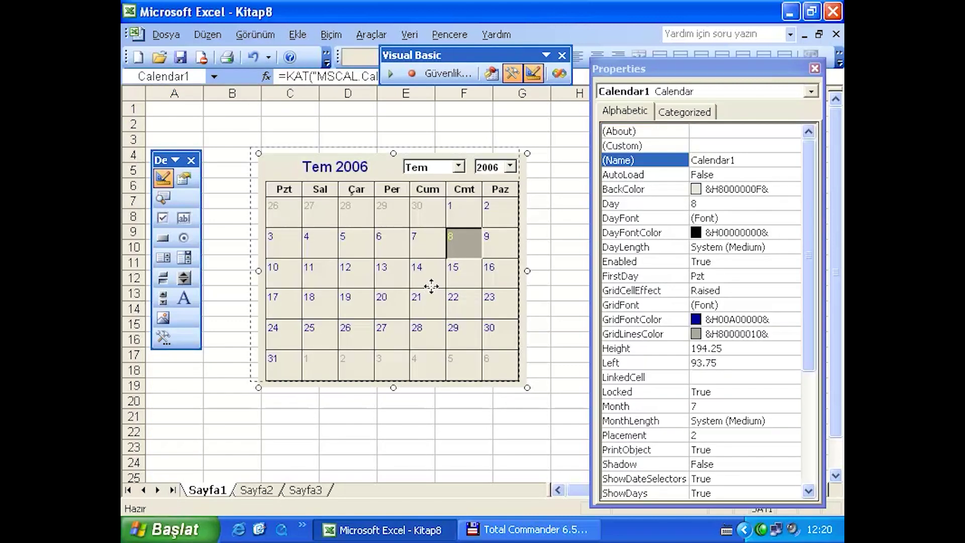
pyautogui.moveTo(432, 299); pyautogui.dragTo(424, 287)
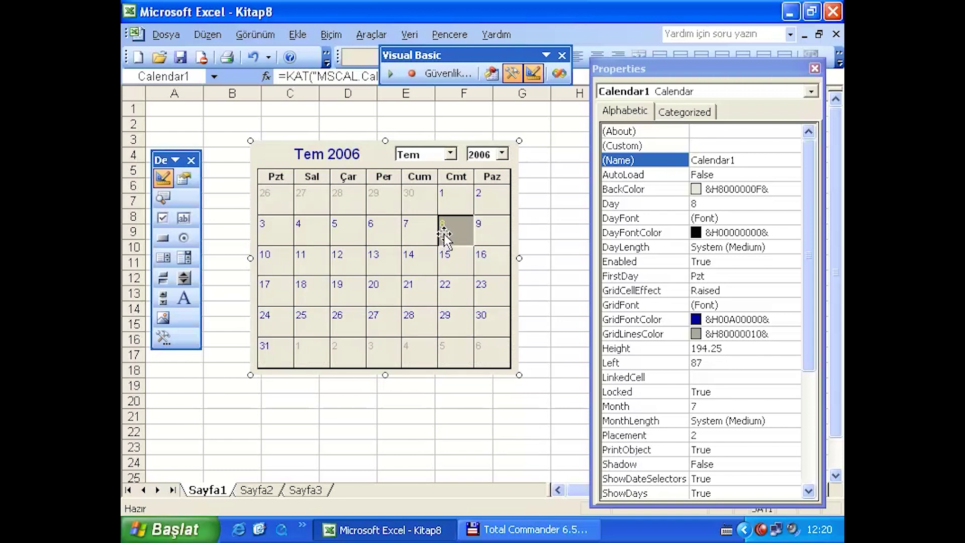
pyautogui.moveTo(444, 234); pyautogui.dragTo(442, 225)
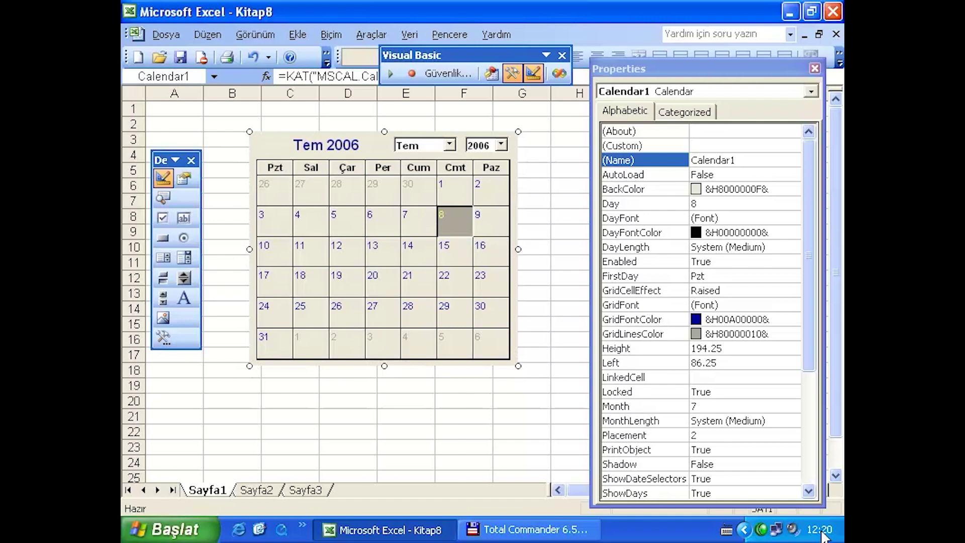
pyautogui.moveTo(462, 233); pyautogui.dragTo(467, 218)
pyautogui.click(184, 218)
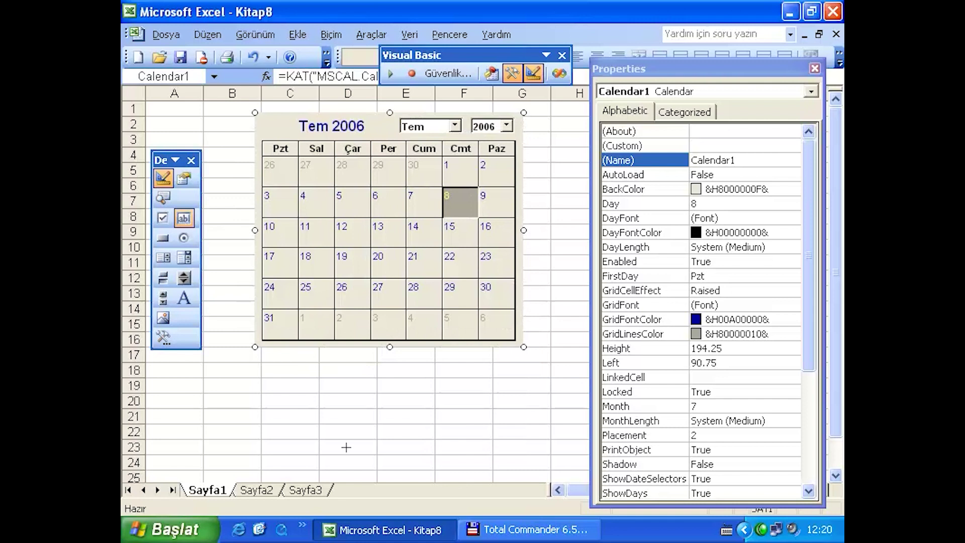
# Step: Draw TextBox1 below the calendar and open the calendar's Click event code
pyautogui.moveTo(295, 376)
pyautogui.mouseDown()
pyautogui.moveTo(508, 411)
pyautogui.moveTo(447, 399)
pyautogui.mouseUp()
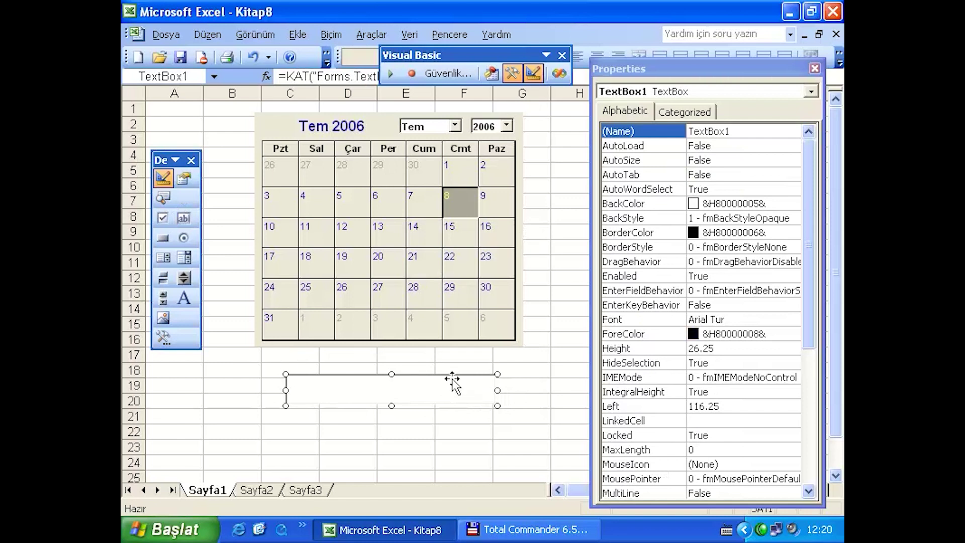
pyautogui.click(457, 206)
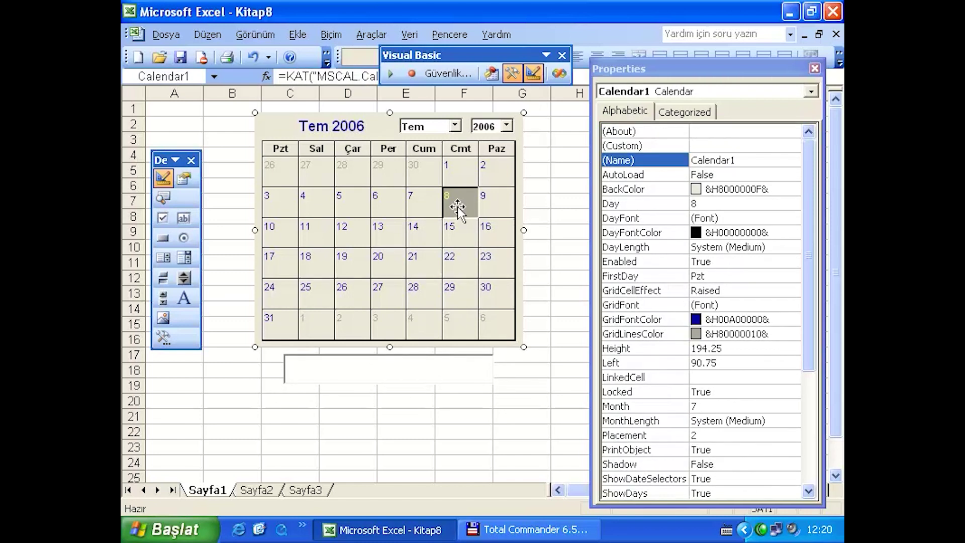
pyautogui.doubleClick(458, 206)
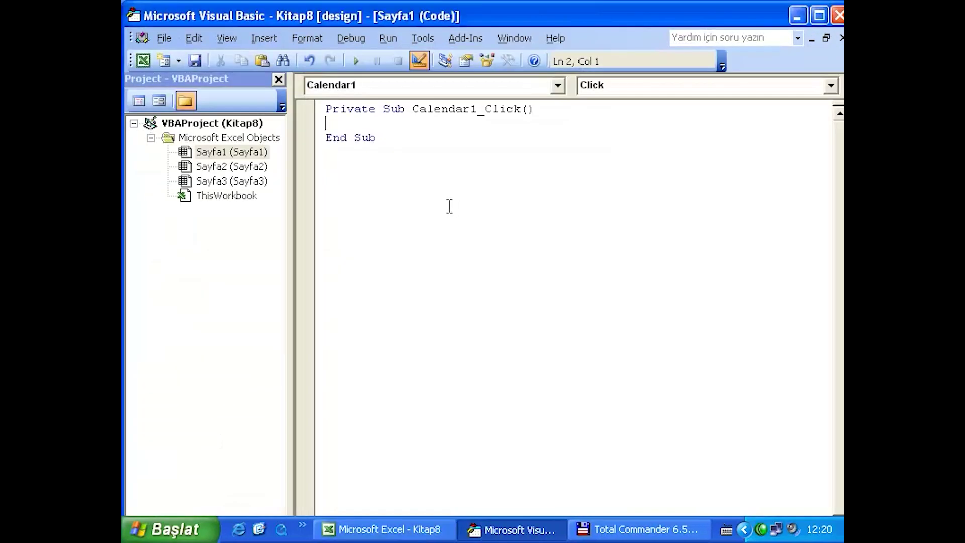
# Step: Code Calendar1_Click to set textbox1.Text to Day.Month.Year, then exit design mode in Excel
pyautogui.write('t')
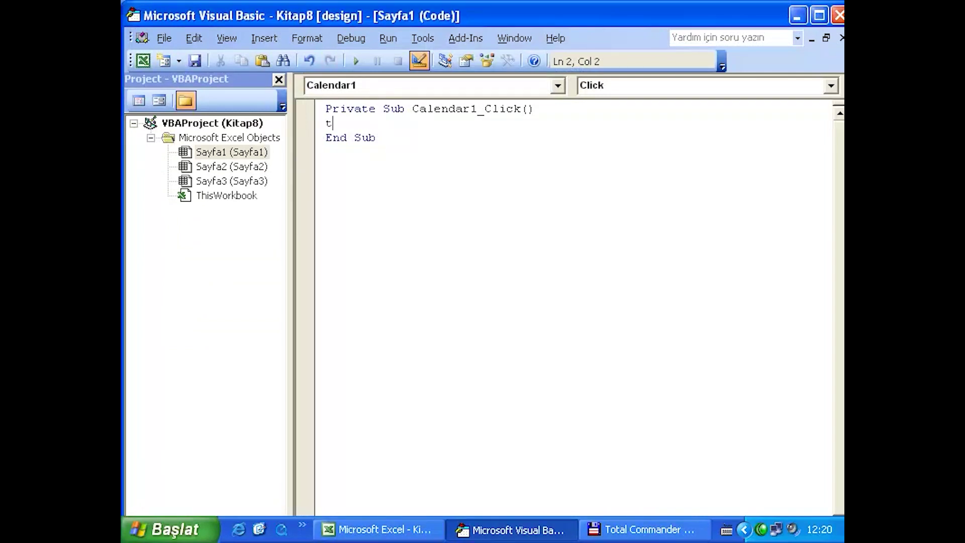
pyautogui.write('ox.te ')
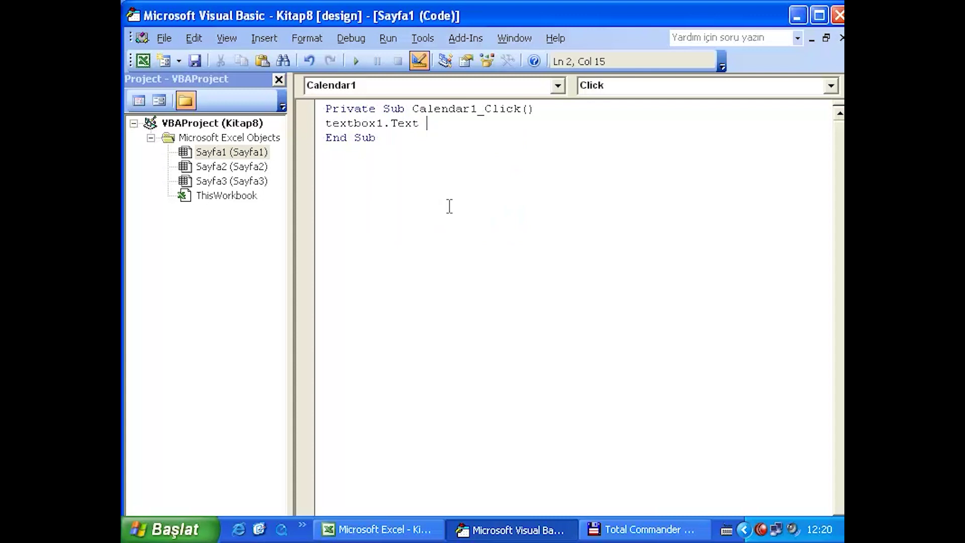
pyautogui.write('=')
pyautogui.write('calendar')
pyautogui.write('1.')
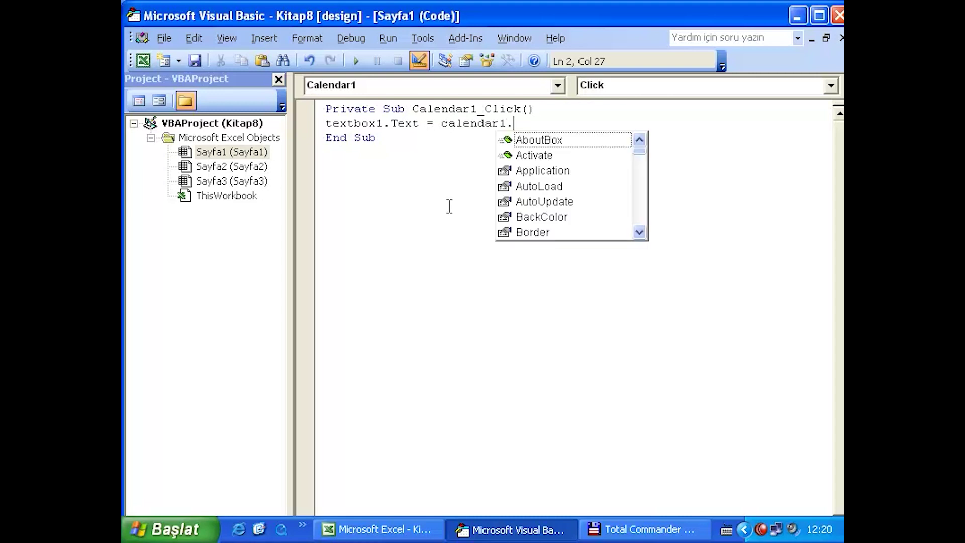
pyautogui.write('d')
pyautogui.write('y ')
pyautogui.write('& ".')
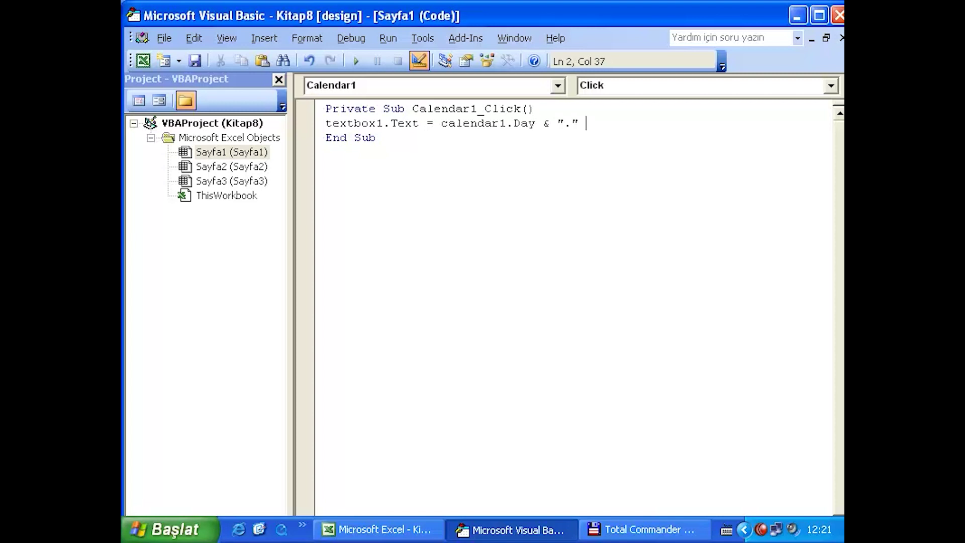
pyautogui.write('candar')
pyautogui.write('1.m')
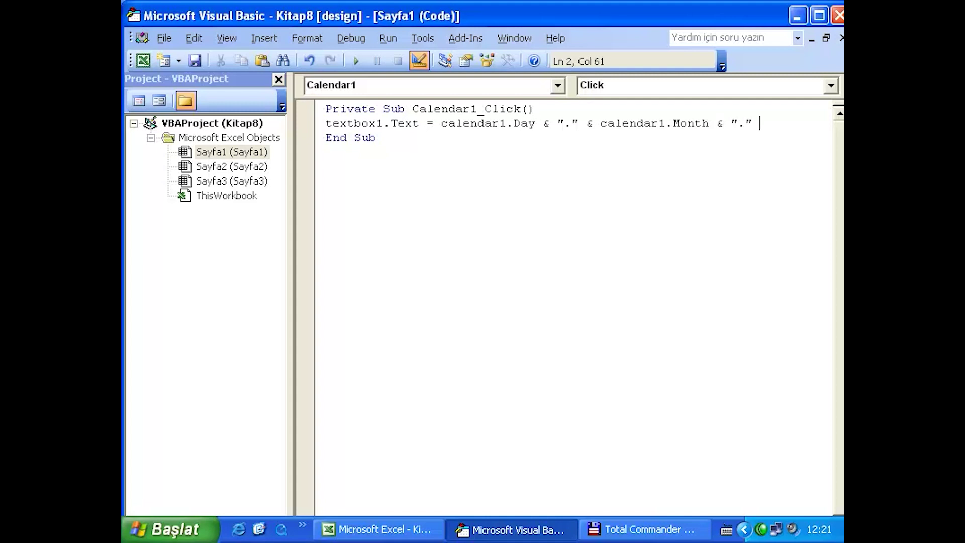
pyautogui.write('&')
pyautogui.write('alendar')
pyautogui.write('1.')
pyautogui.write('ye')
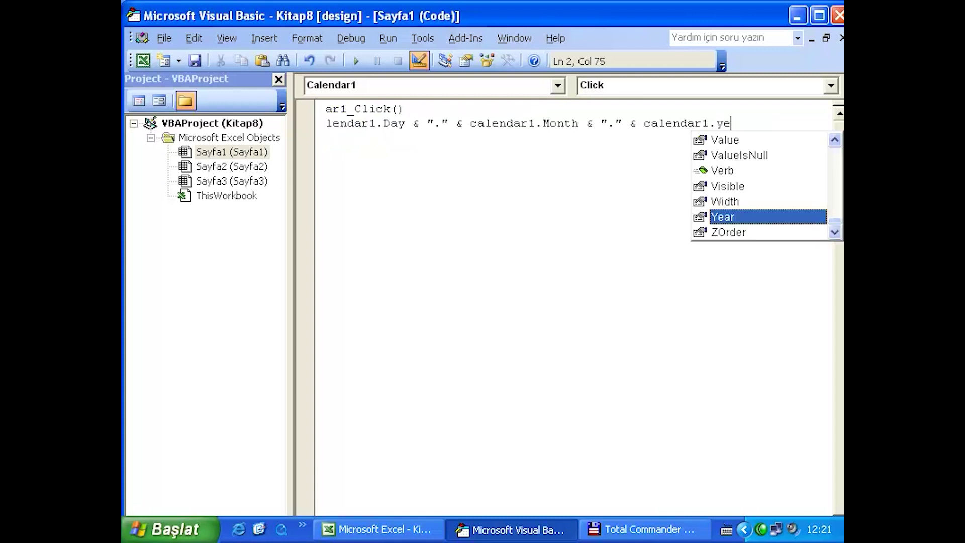
pyautogui.click(385, 530)
pyautogui.click(164, 181)
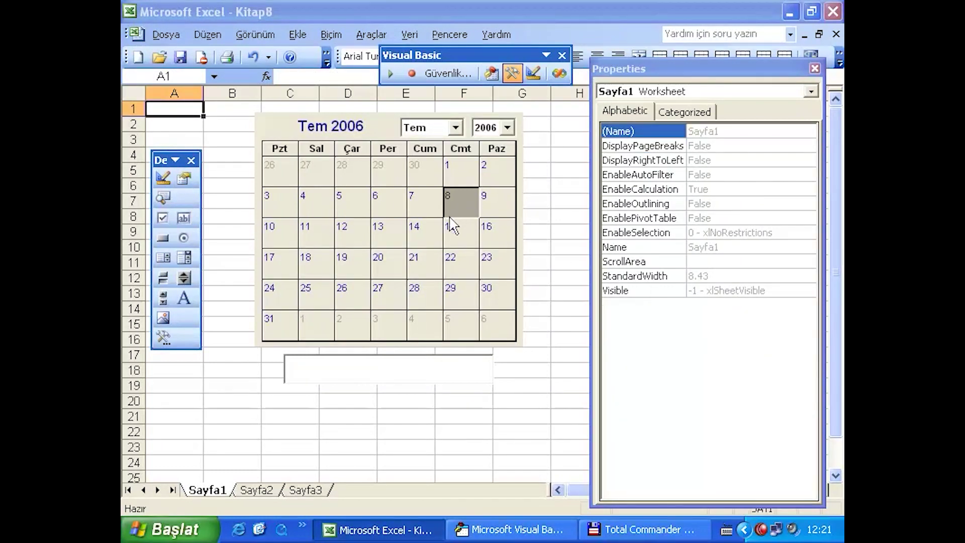
# Step: Test the date output by picking days 9, 23 and 18 of July 2006
pyautogui.click(490, 203)
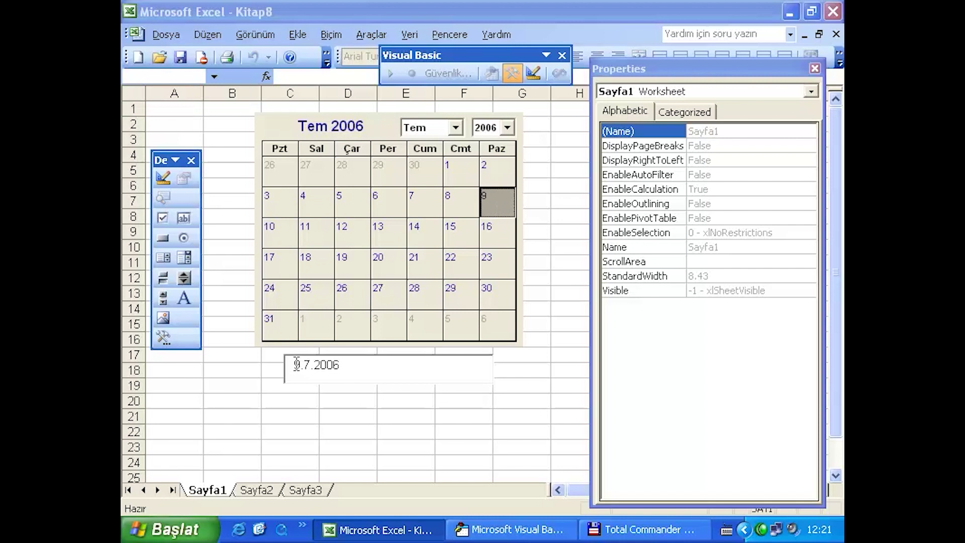
pyautogui.moveTo(296, 363); pyautogui.dragTo(319, 369)
pyautogui.click(495, 255)
pyautogui.click(352, 267)
pyautogui.click(312, 264)
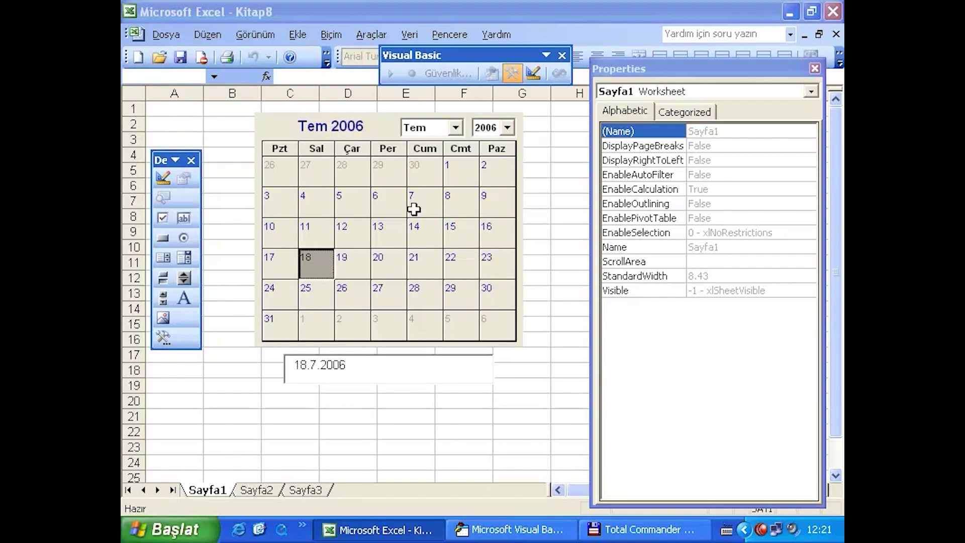
# Step: Switch the calendar to December 2006 and pick days 24 and 31
pyautogui.click(456, 129)
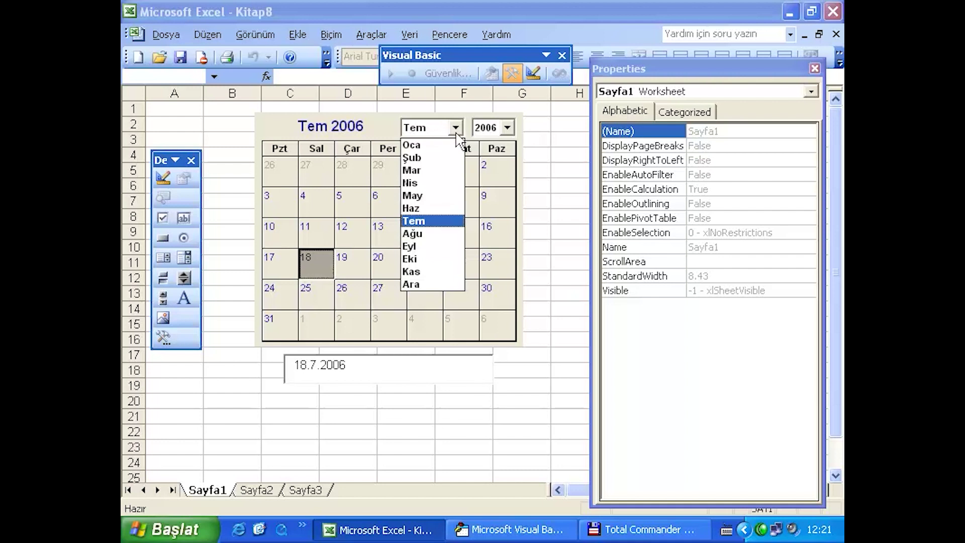
pyautogui.click(418, 282)
pyautogui.click(441, 232)
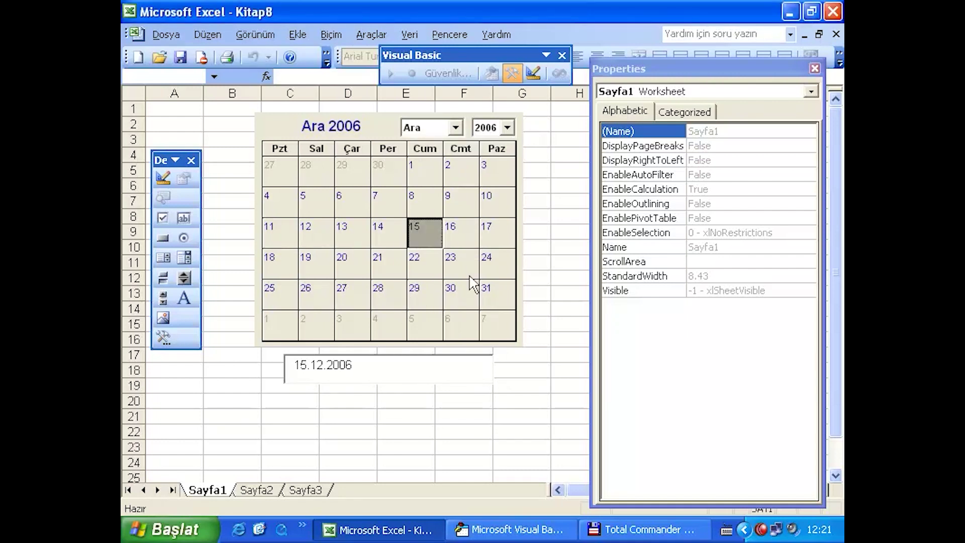
pyautogui.click(470, 277)
pyautogui.click(492, 255)
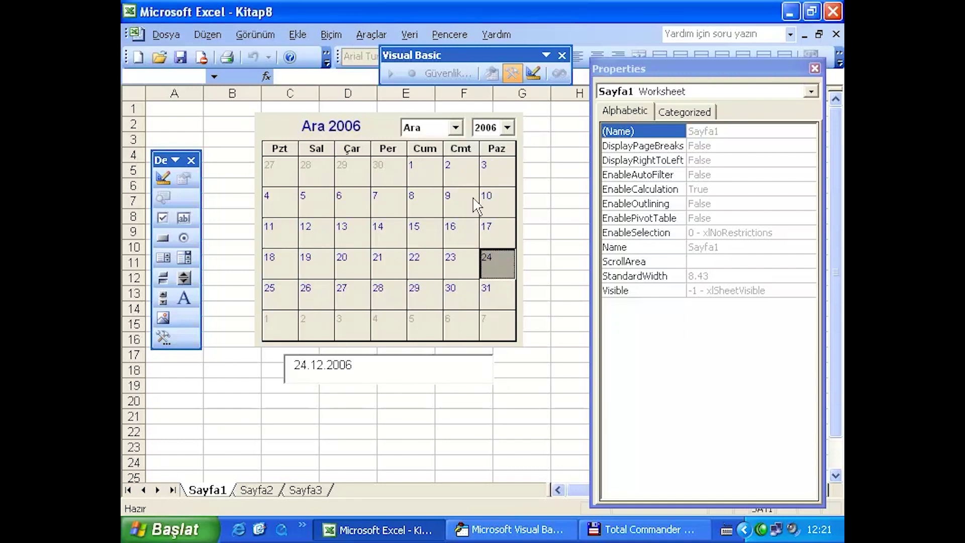
pyautogui.click(490, 297)
# Step: Change the calendar year to 2100 and pick days 31 and 8 of December
pyautogui.click(507, 127)
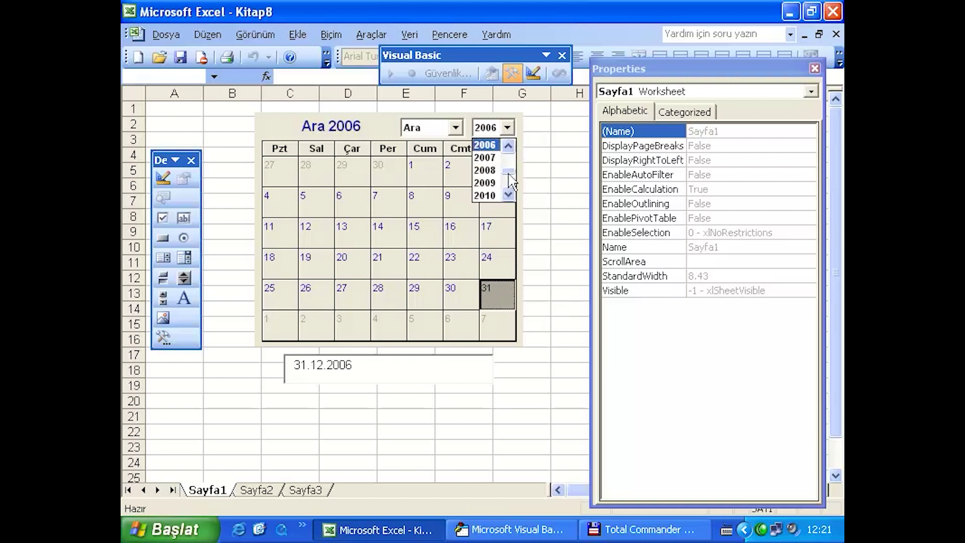
pyautogui.moveTo(509, 153); pyautogui.dragTo(509, 201)
pyautogui.click(493, 198)
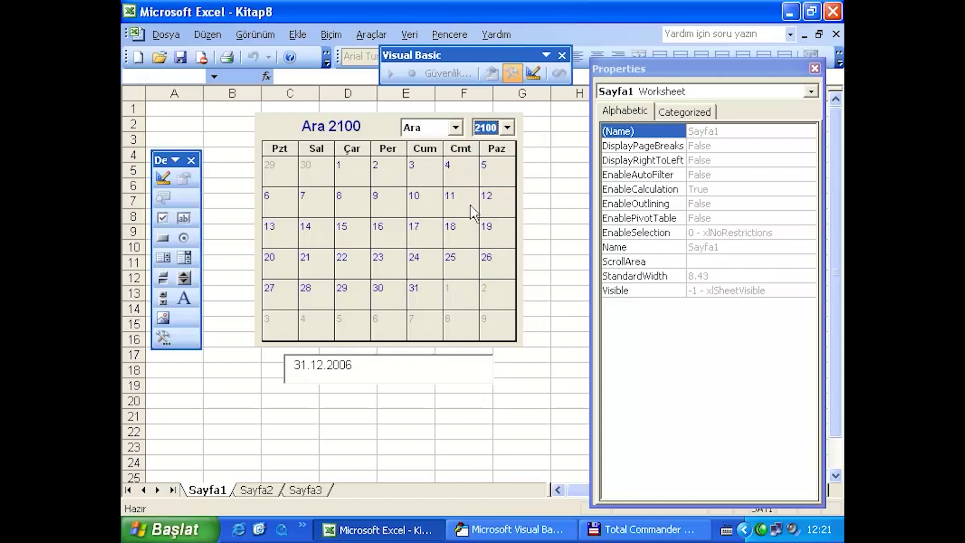
pyautogui.click(416, 293)
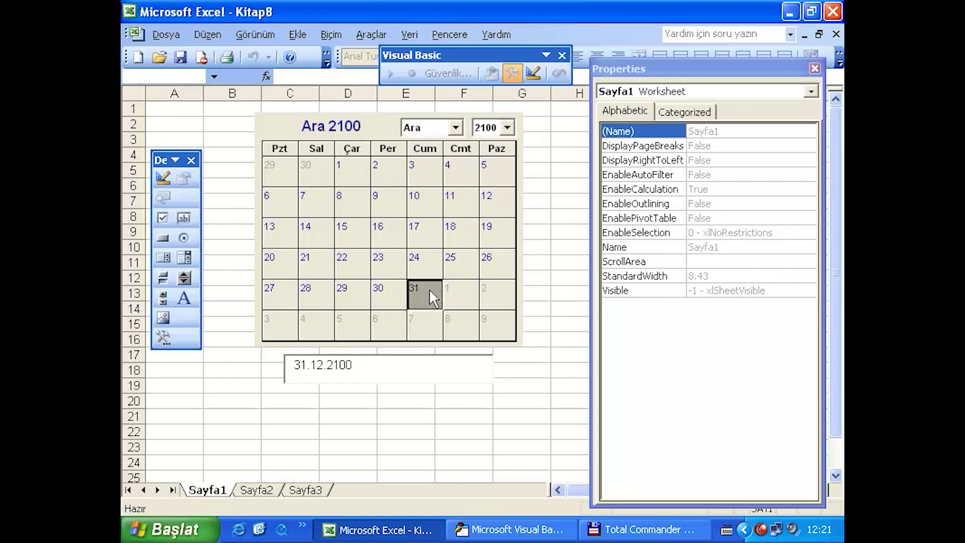
pyautogui.click(378, 239)
pyautogui.click(365, 207)
# Step: Move the calendar to November 2100 and pick day 3, giving 3.11.2100 in the text box
pyautogui.click(308, 182)
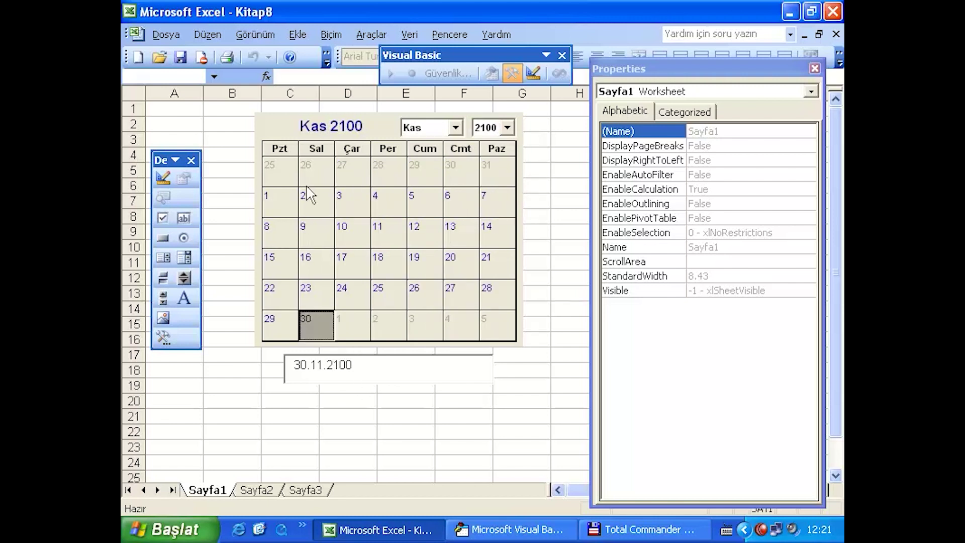
pyautogui.click(363, 195)
pyautogui.click(455, 127)
pyautogui.click(507, 128)
pyautogui.click(505, 129)
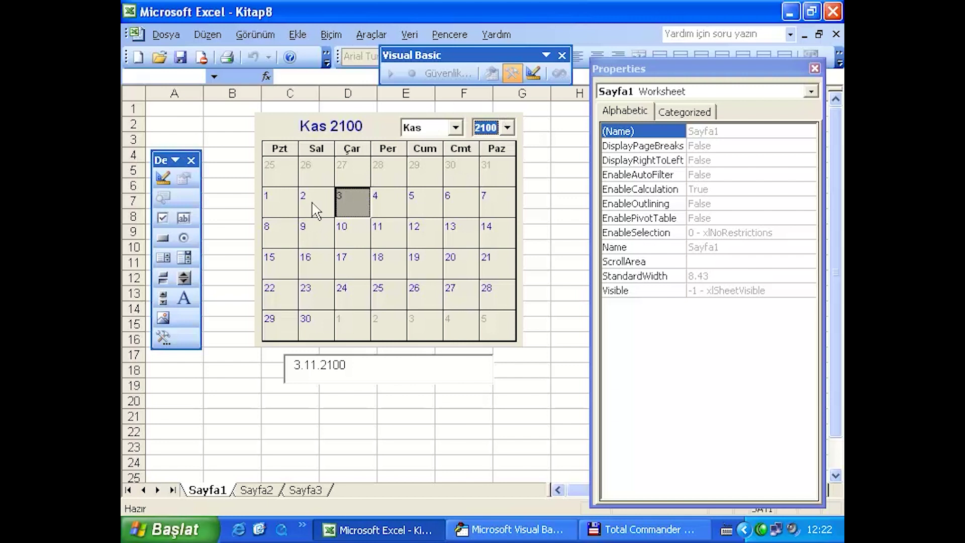
pyautogui.click(829, 537)
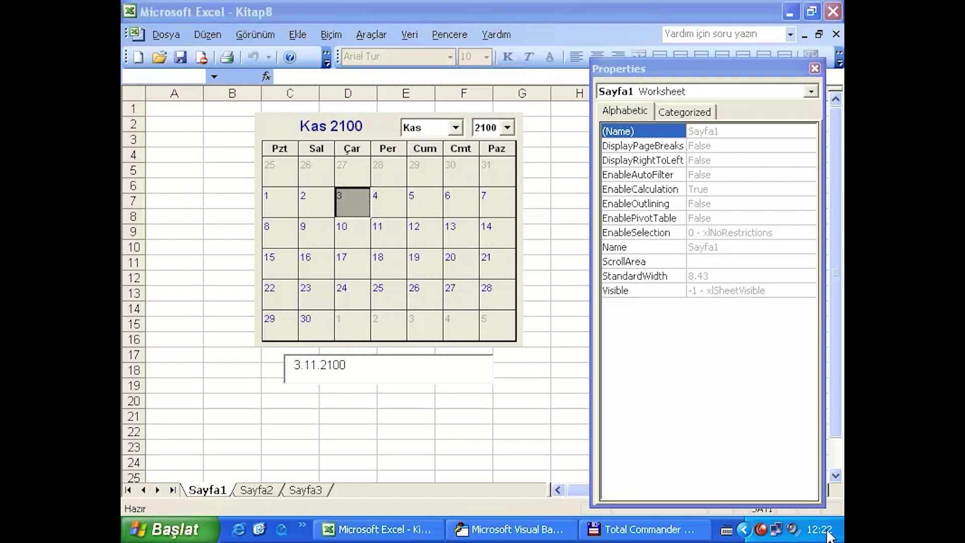
# Step: Check and close the system date window, then pick day 5 so the text box reads 5.11.2100
pyautogui.doubleClick(829, 537)
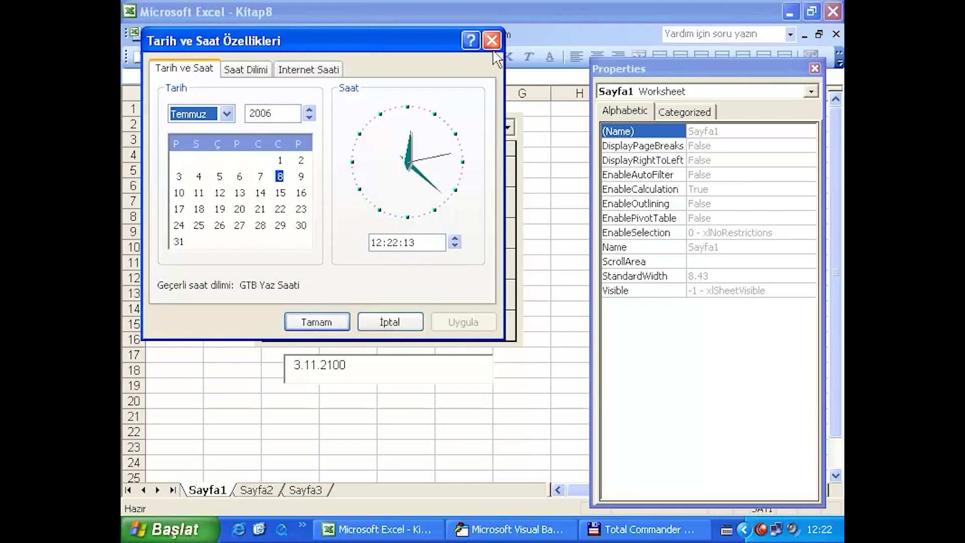
pyautogui.click(492, 40)
pyautogui.click(415, 201)
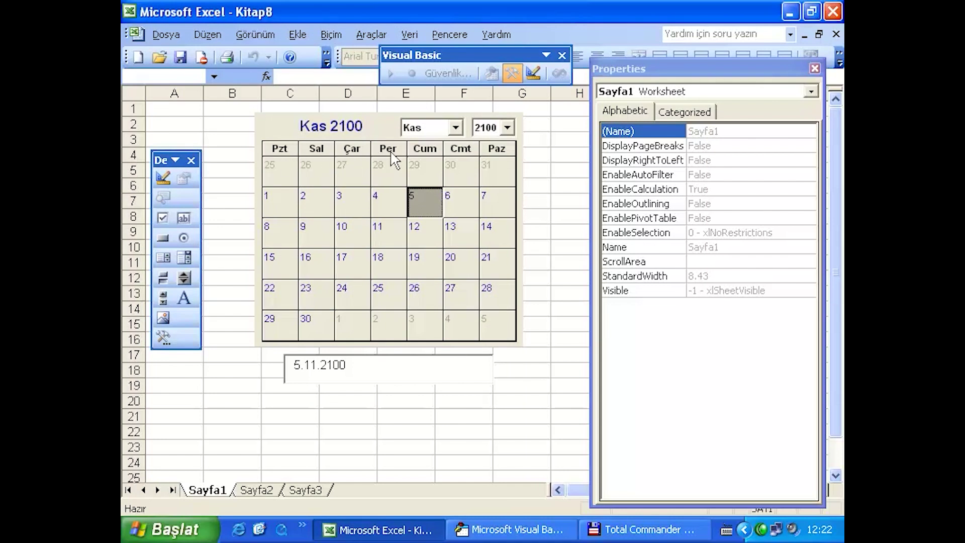
# Step: Set the calendar year back to 2006
pyautogui.click(507, 127)
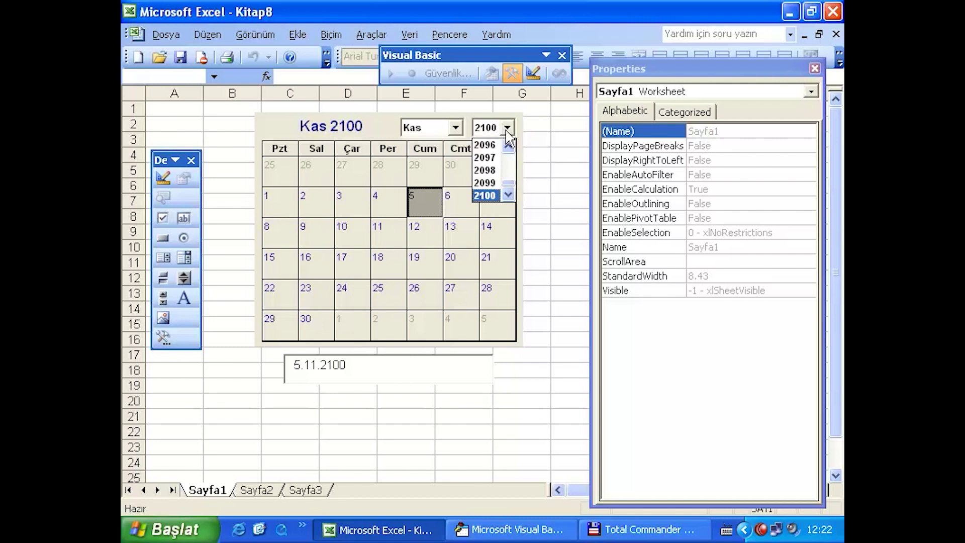
pyautogui.moveTo(512, 186); pyautogui.dragTo(514, 175)
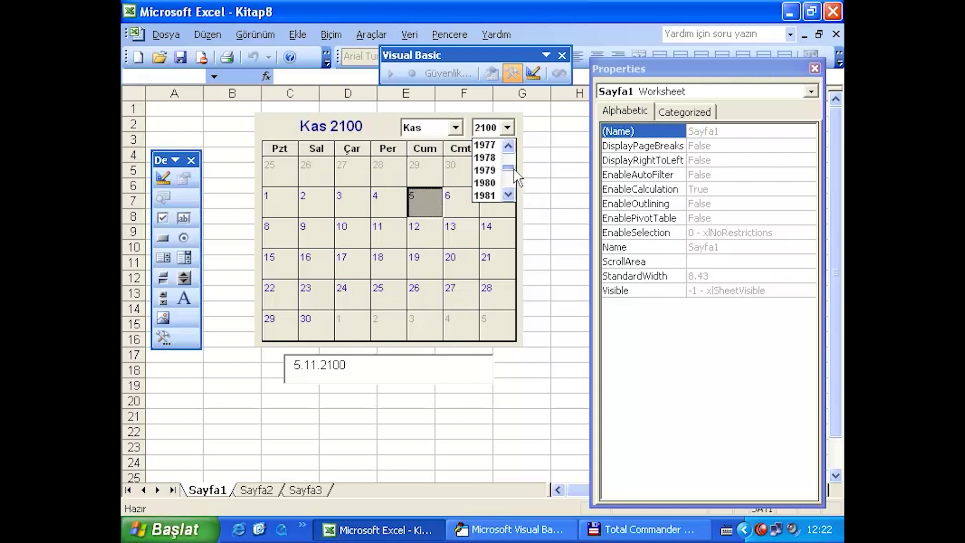
pyautogui.click(509, 146)
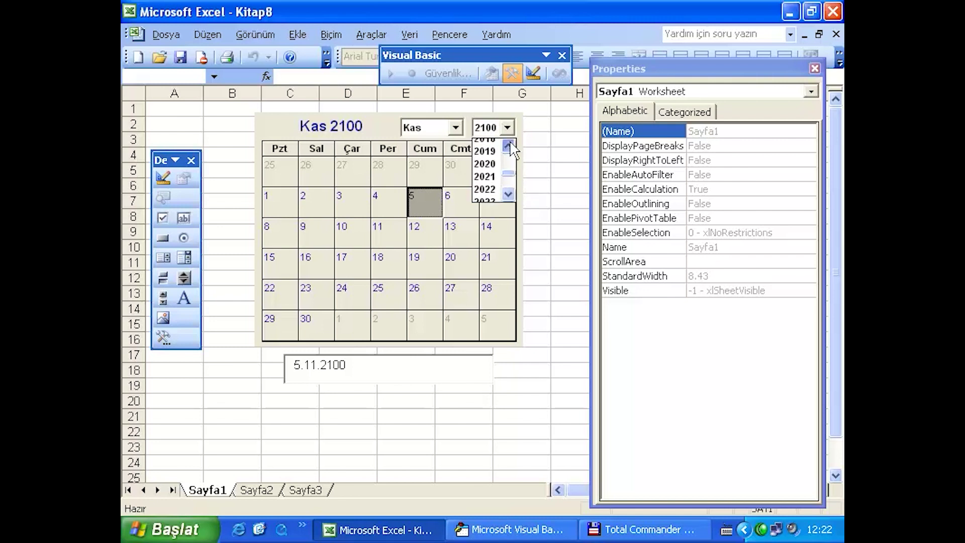
pyautogui.click(509, 160)
pyautogui.click(510, 162)
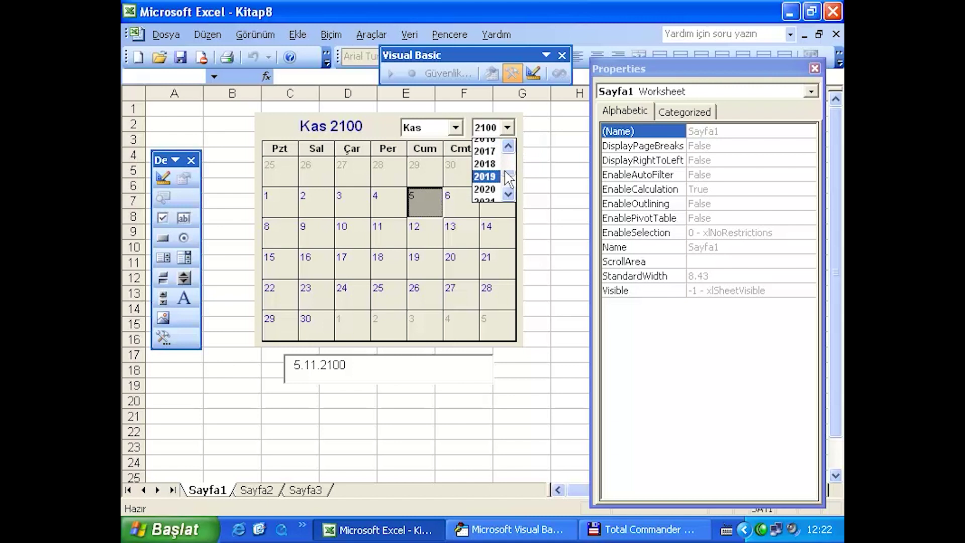
pyautogui.click(509, 166)
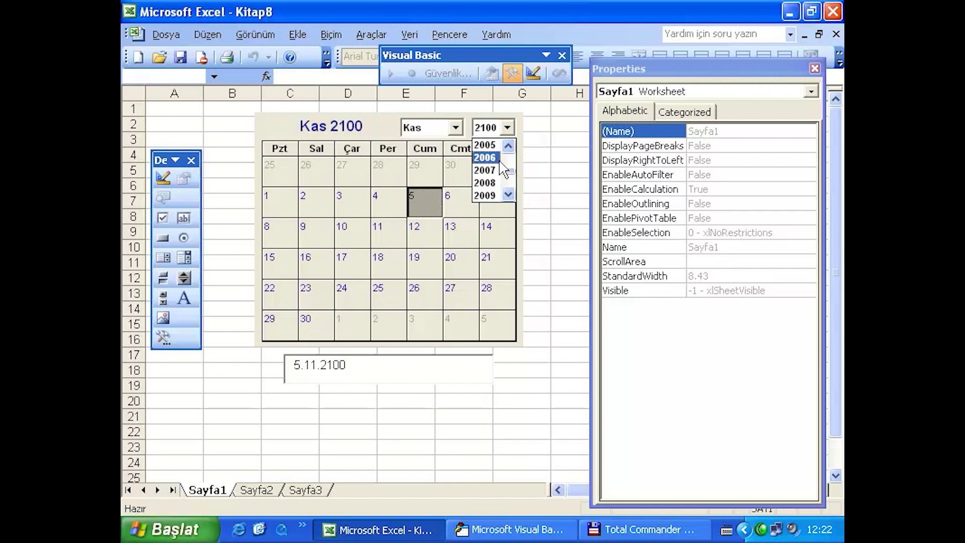
pyautogui.click(501, 161)
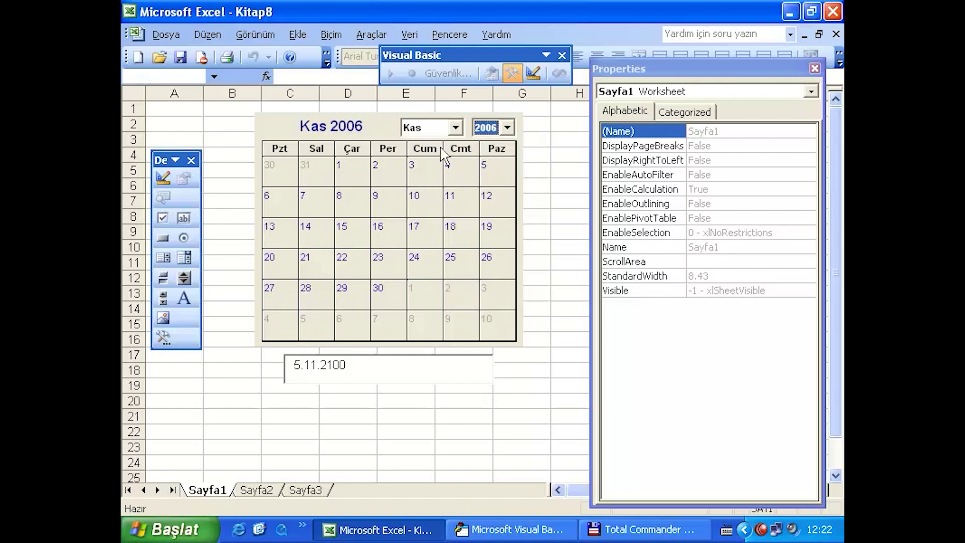
# Step: Switch to April, pick day 15, then day 14 so the text box reads 14.4.2006
pyautogui.click(455, 129)
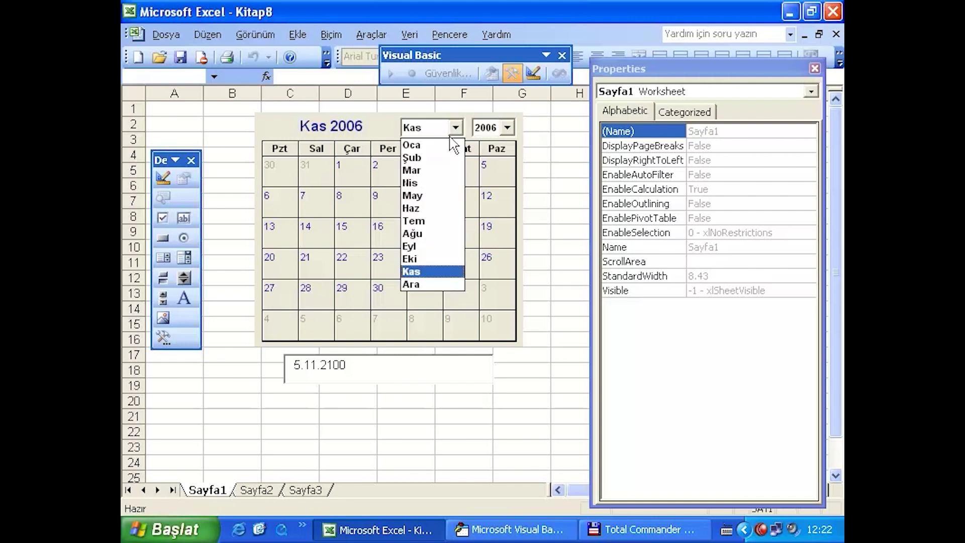
pyautogui.click(433, 186)
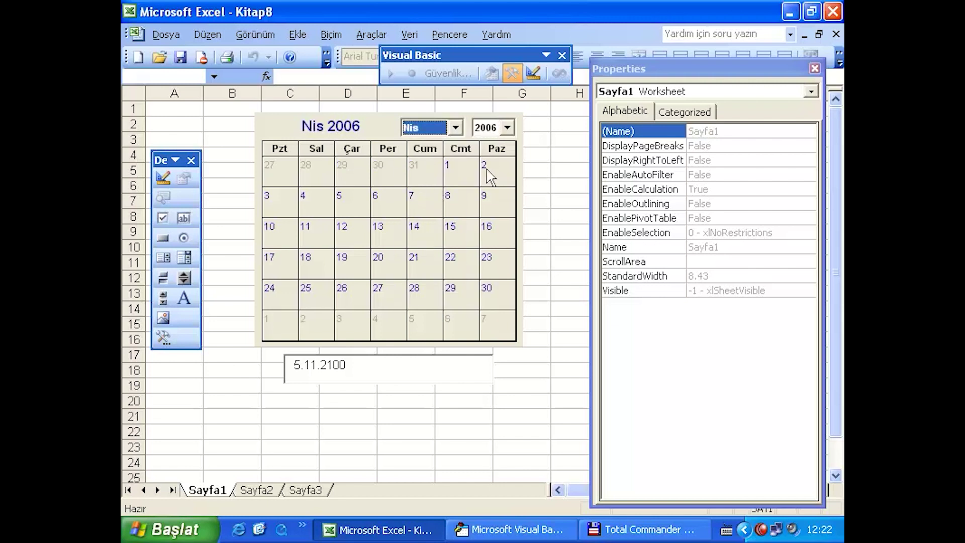
pyautogui.click(467, 245)
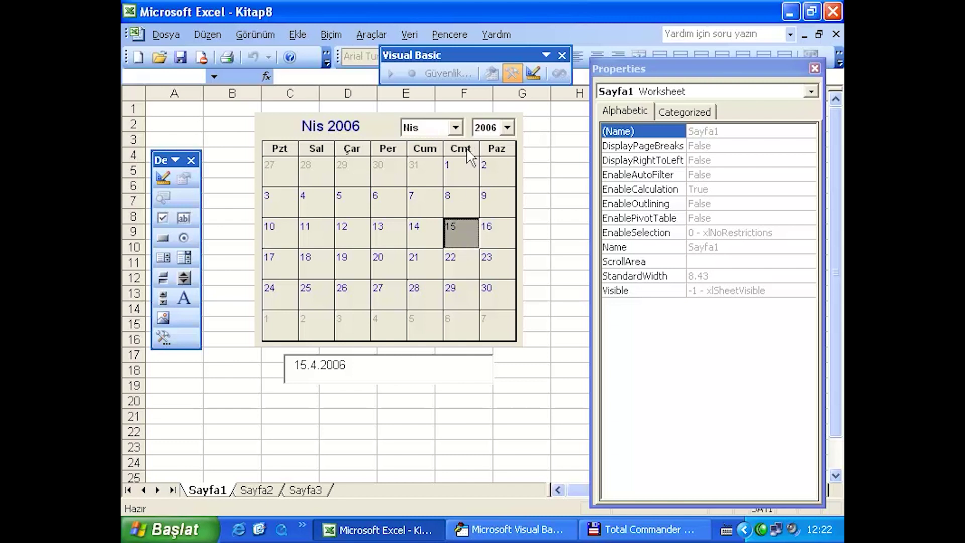
pyautogui.moveTo(360, 365); pyautogui.dragTo(308, 369)
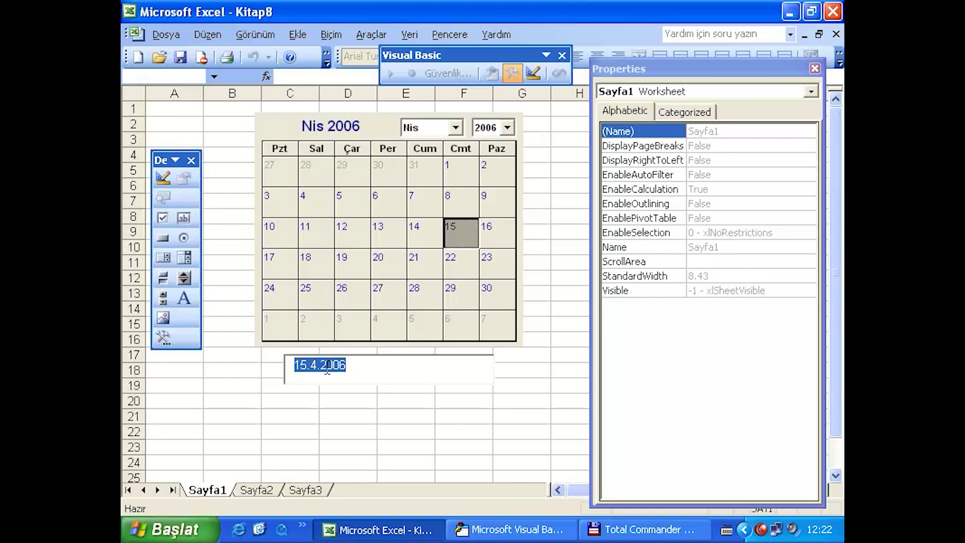
pyautogui.click(427, 243)
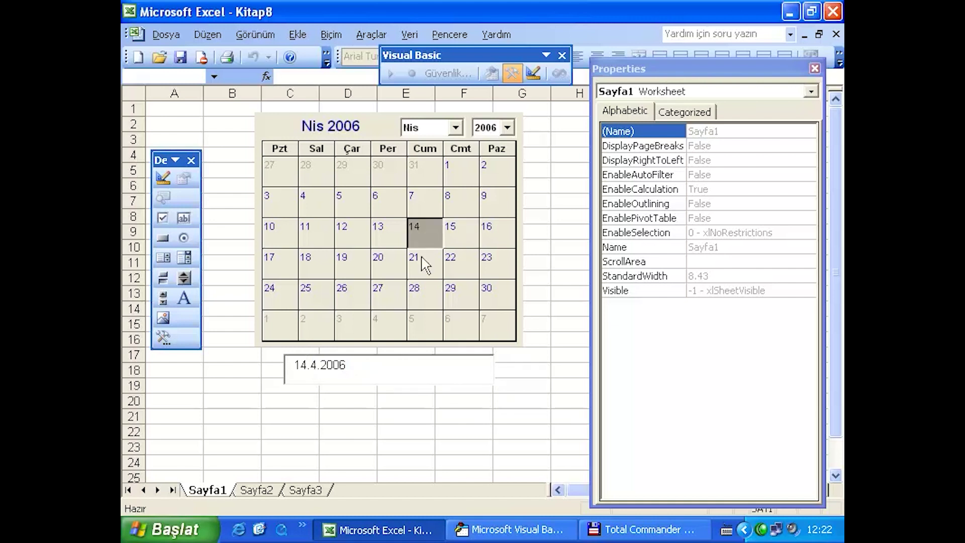